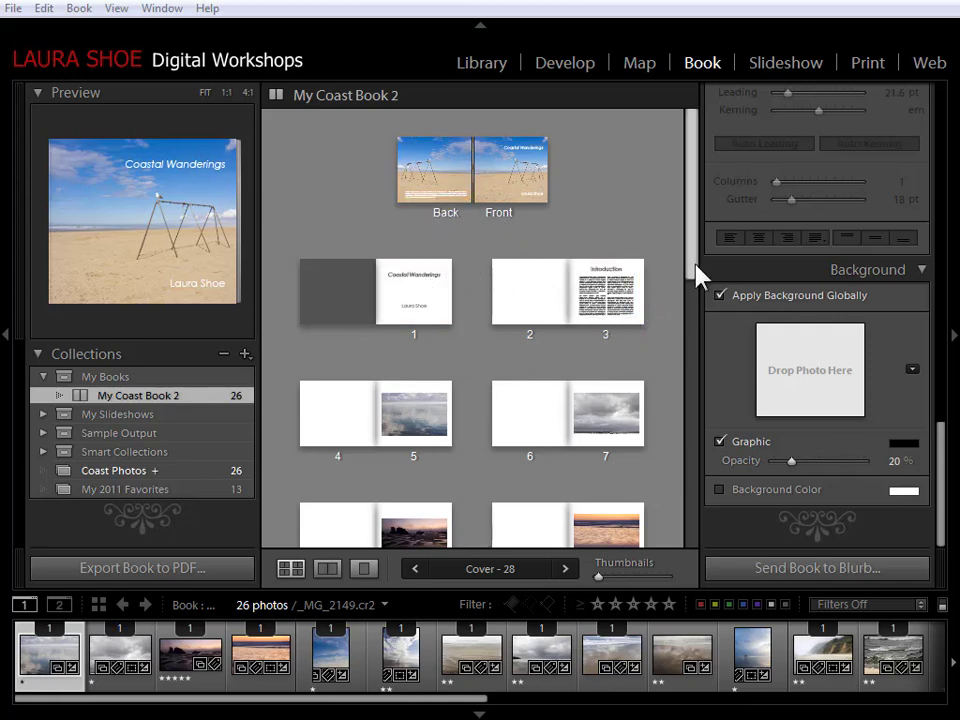
- Duplicate My Coast Book 2 from the Collections panel
left_click_drag(699, 272, 699, 418)
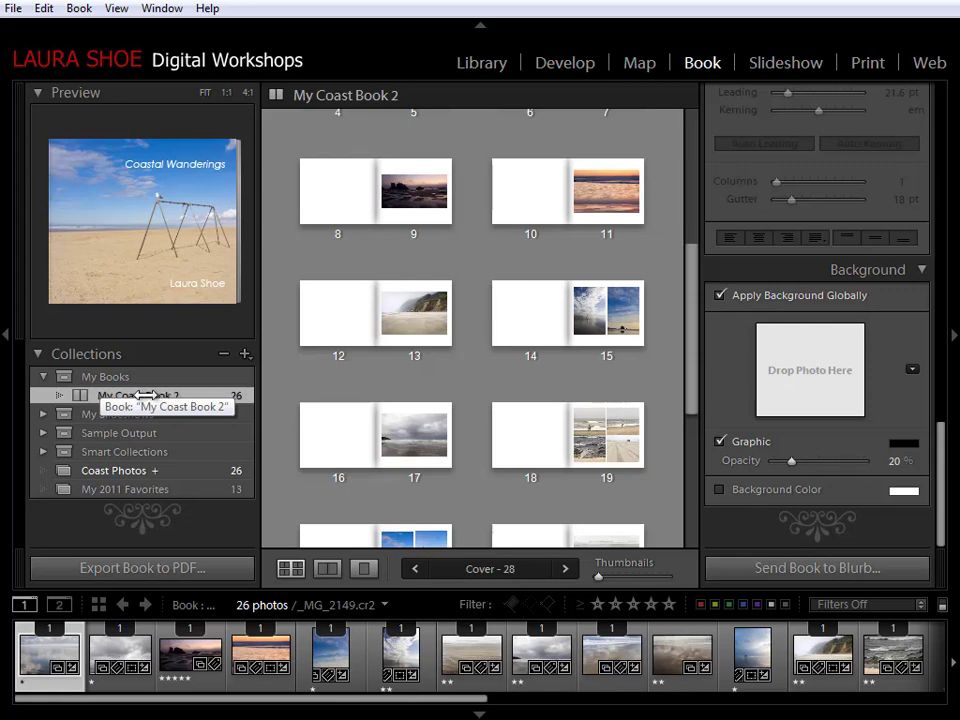
right_click(197, 397)
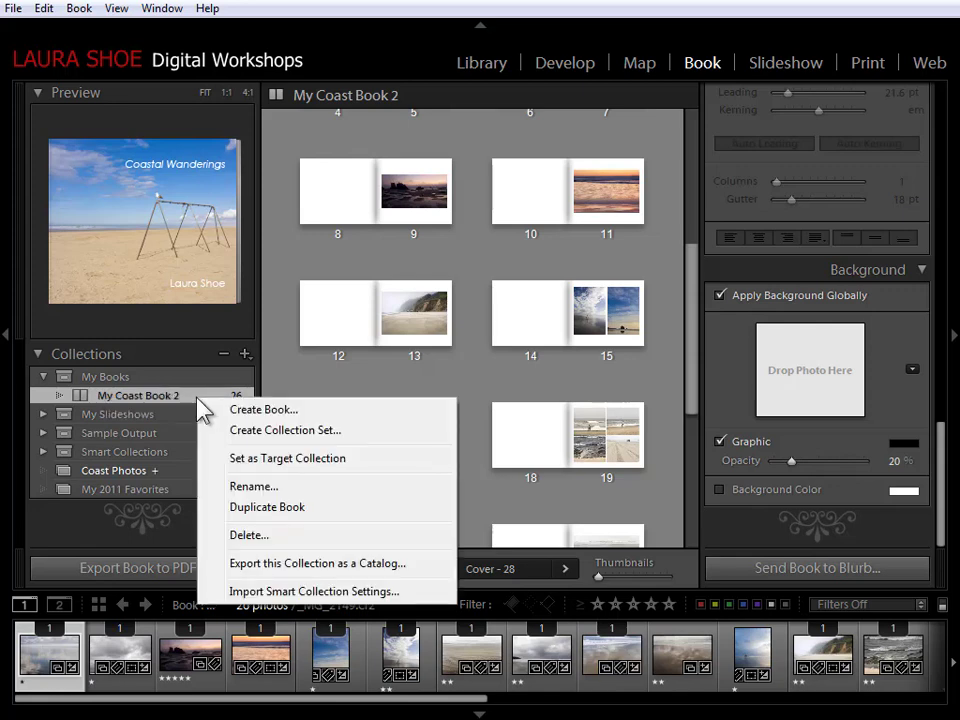
left_click(266, 510)
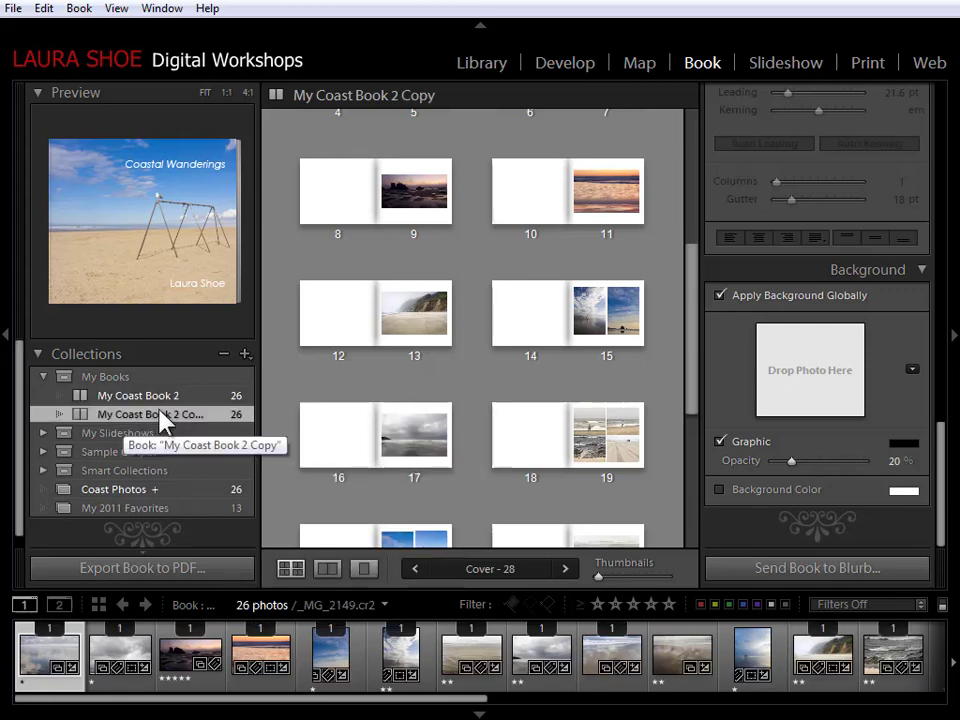
- Rename the duplicated book to 'Abstract Book'
right_click(160, 422)
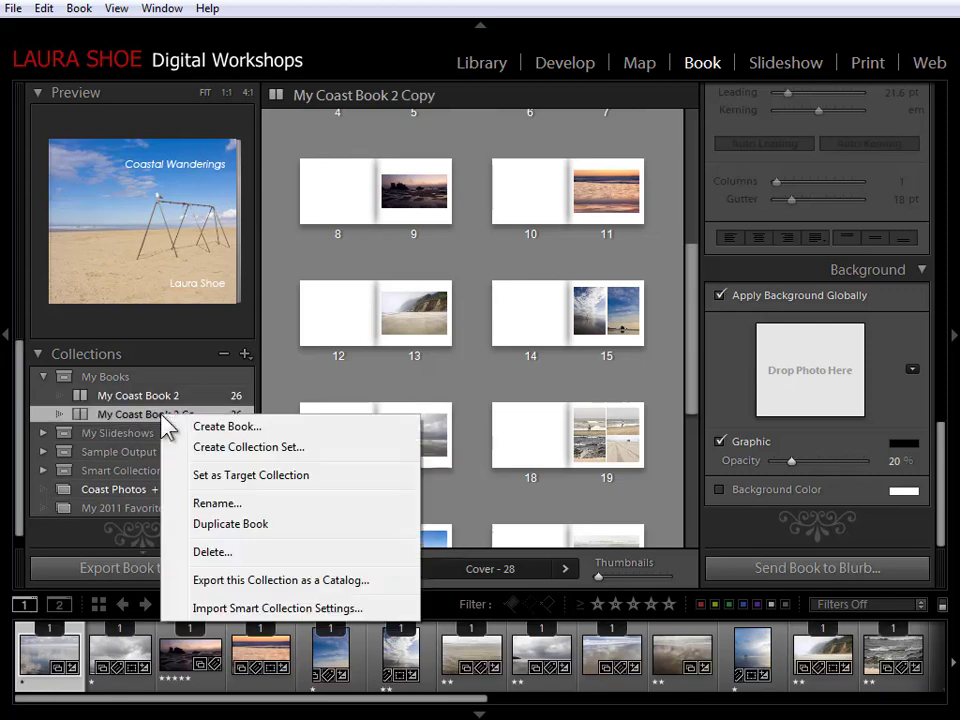
left_click(205, 506)
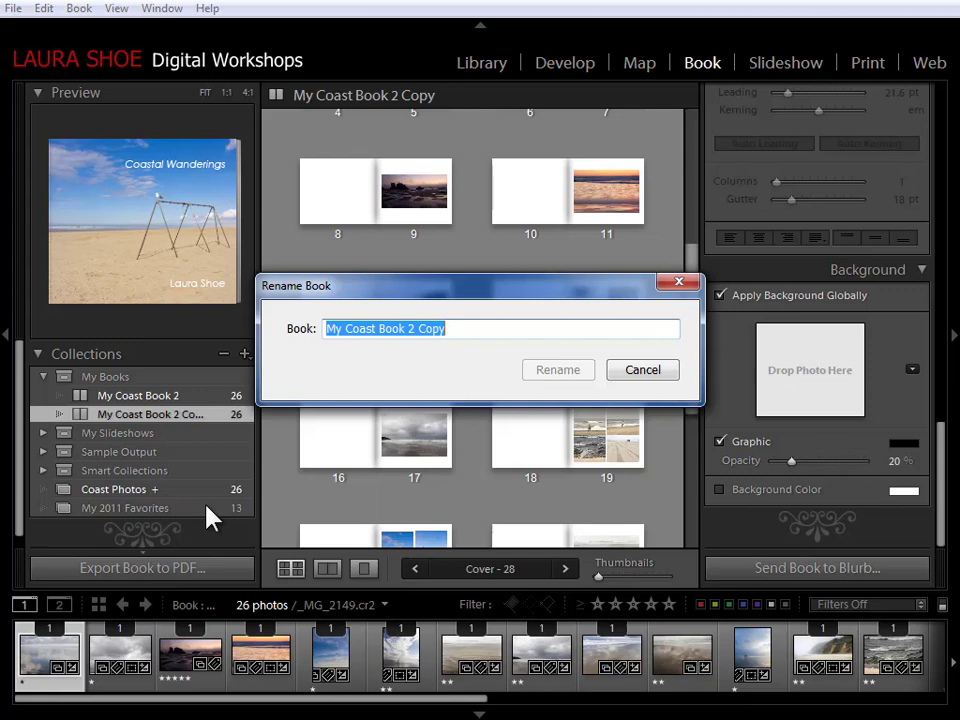
type("Ab")
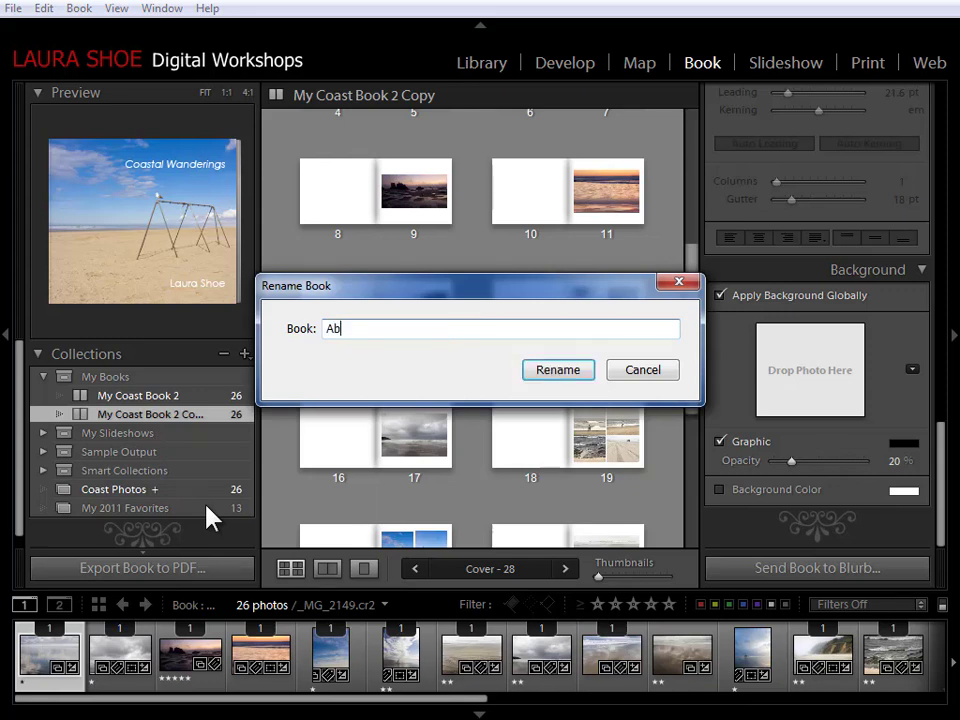
type("stract Book")
key("Return")
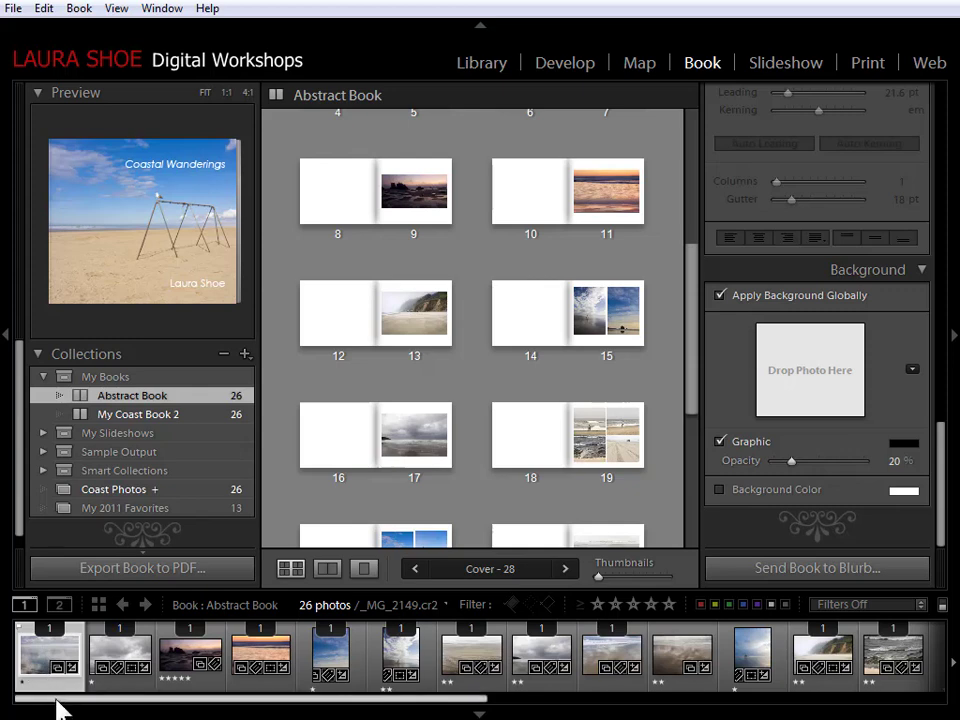
- Select every photo in the filmstrip and remove them all from the Abstract Book collection
left_click_drag(55, 700, 520, 700)
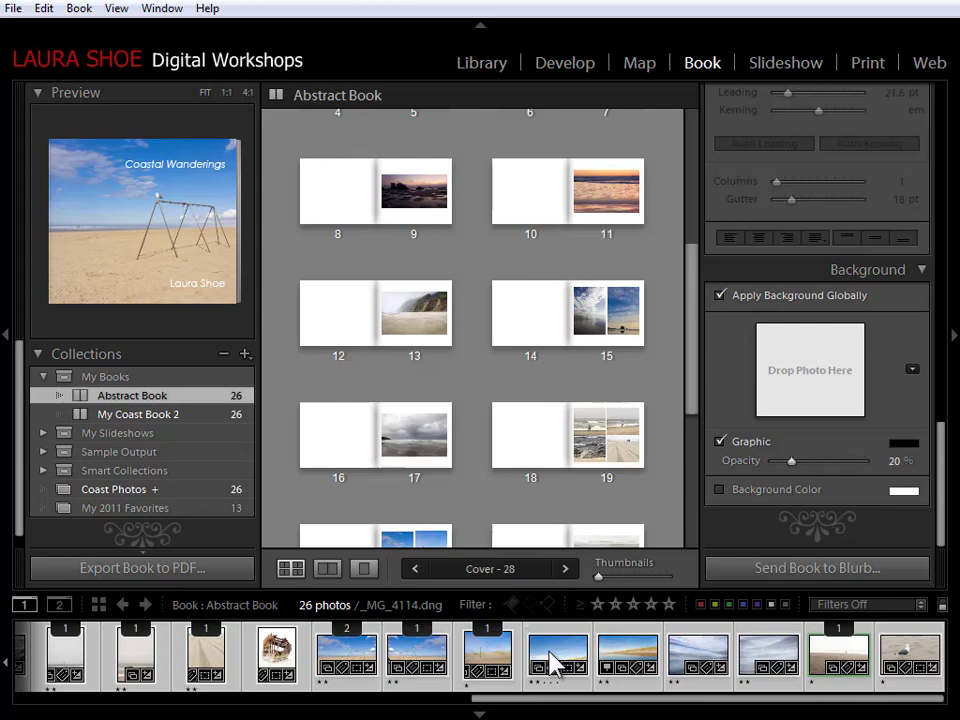
right_click(550, 663)
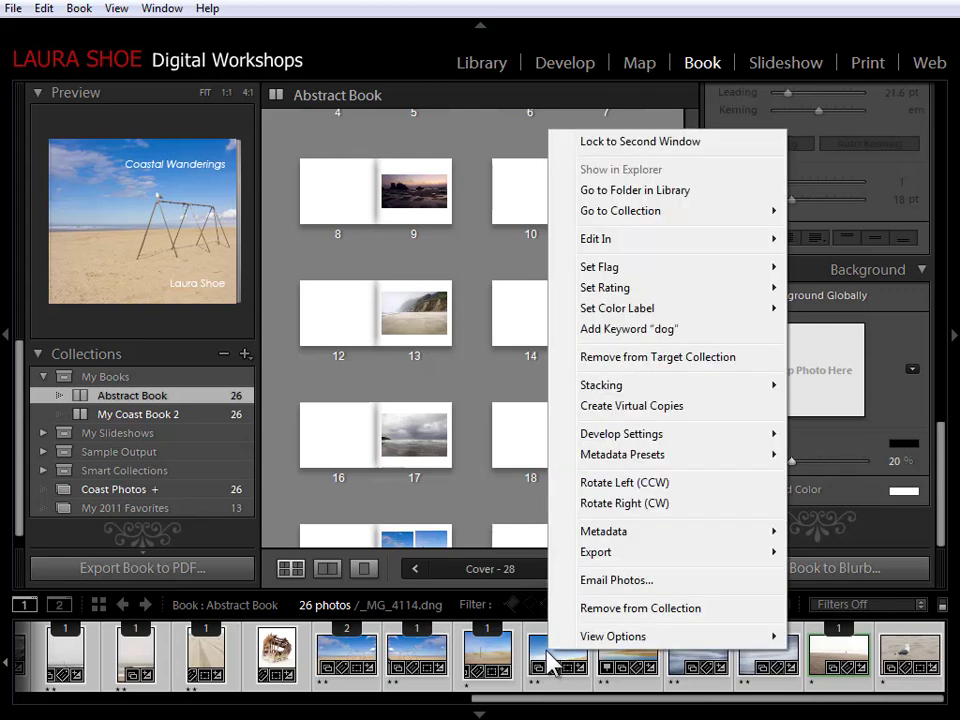
left_click(680, 608)
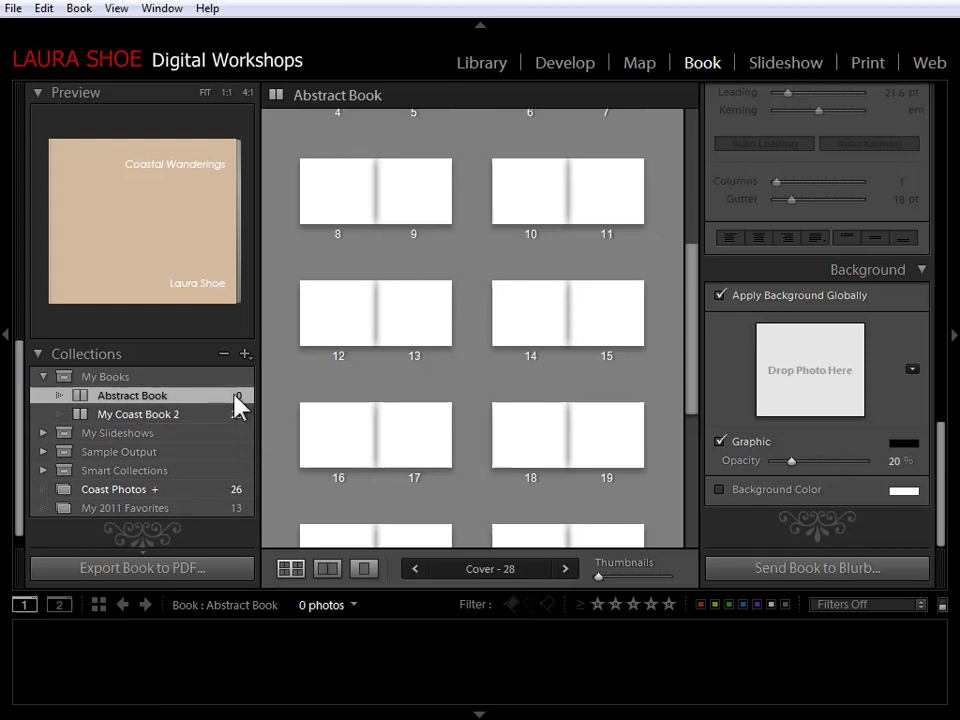
- Enable Show Guides in the right panel, then return to the top of the page grid
scroll(697, 400, "up", 1)
left_click_drag(697, 400, 696, 371)
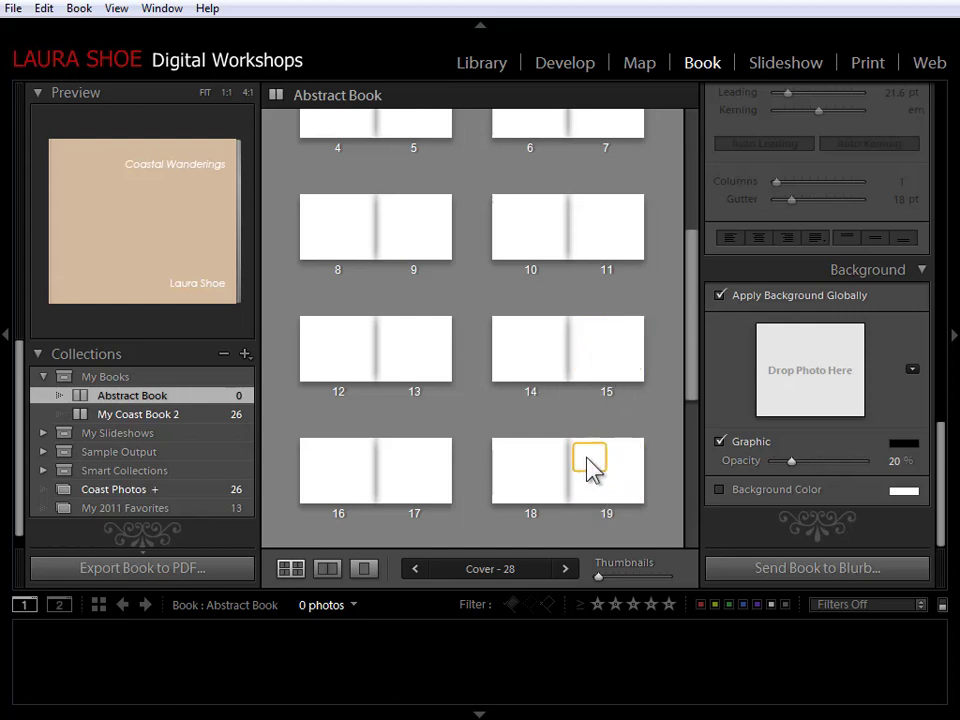
scroll(790, 215, "up", 10)
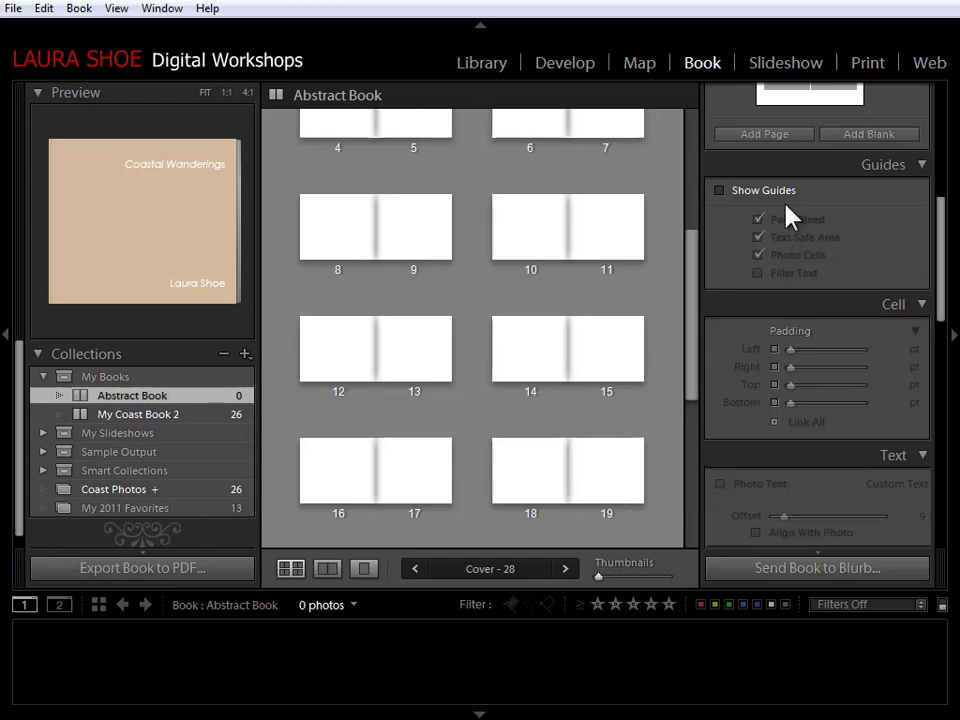
left_click(719, 191)
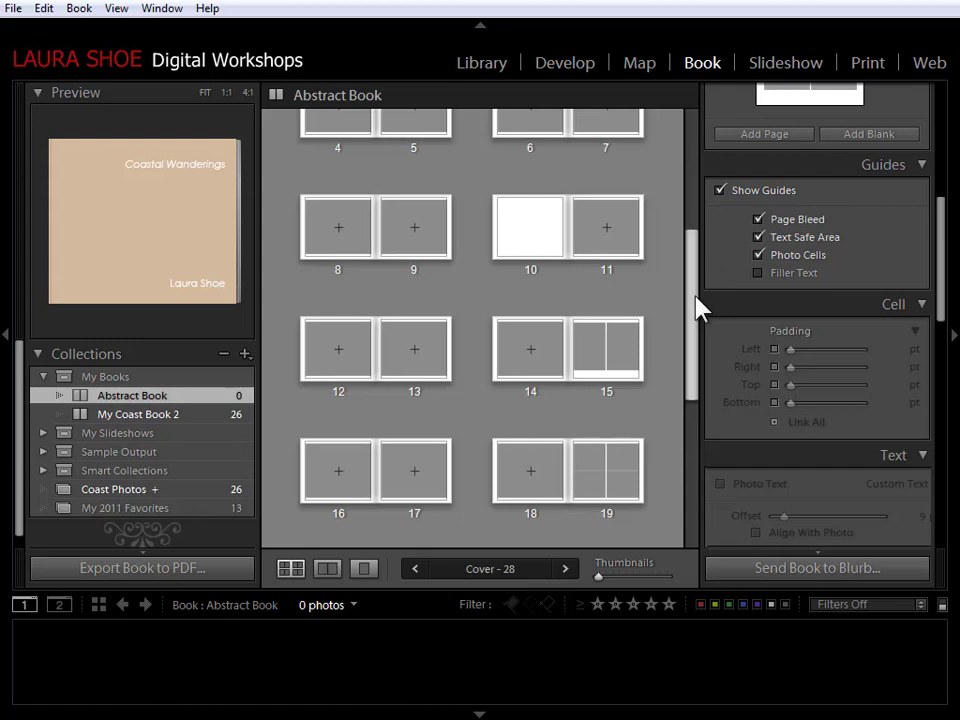
left_click_drag(698, 300, 694, 154)
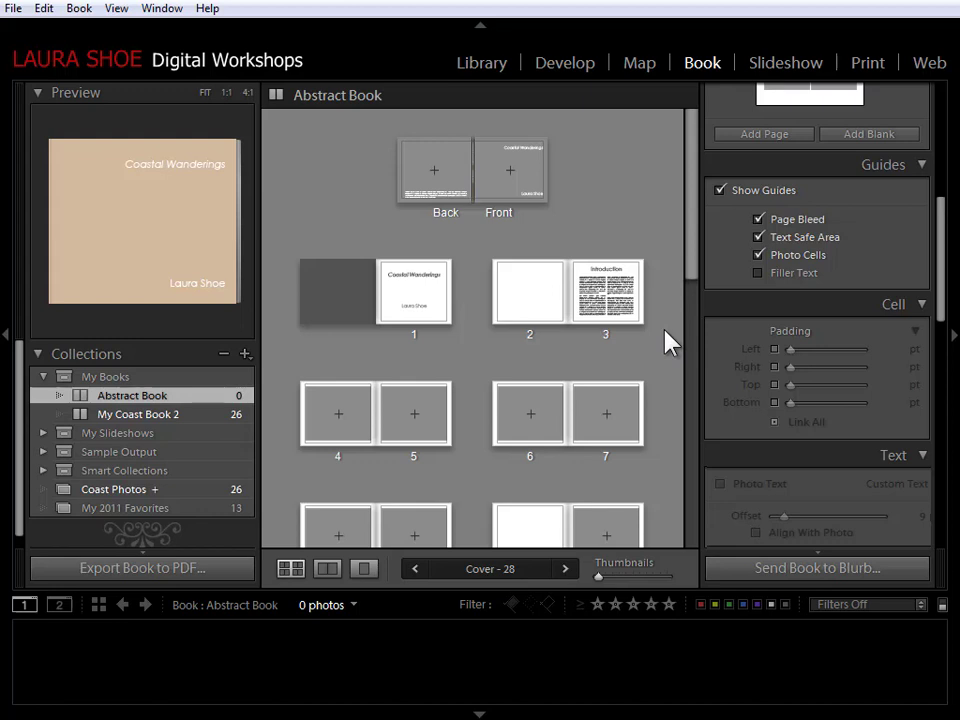
- Inspect page 3's Introduction title and body text cells, then return to Multi-Page View
double_click(605, 330)
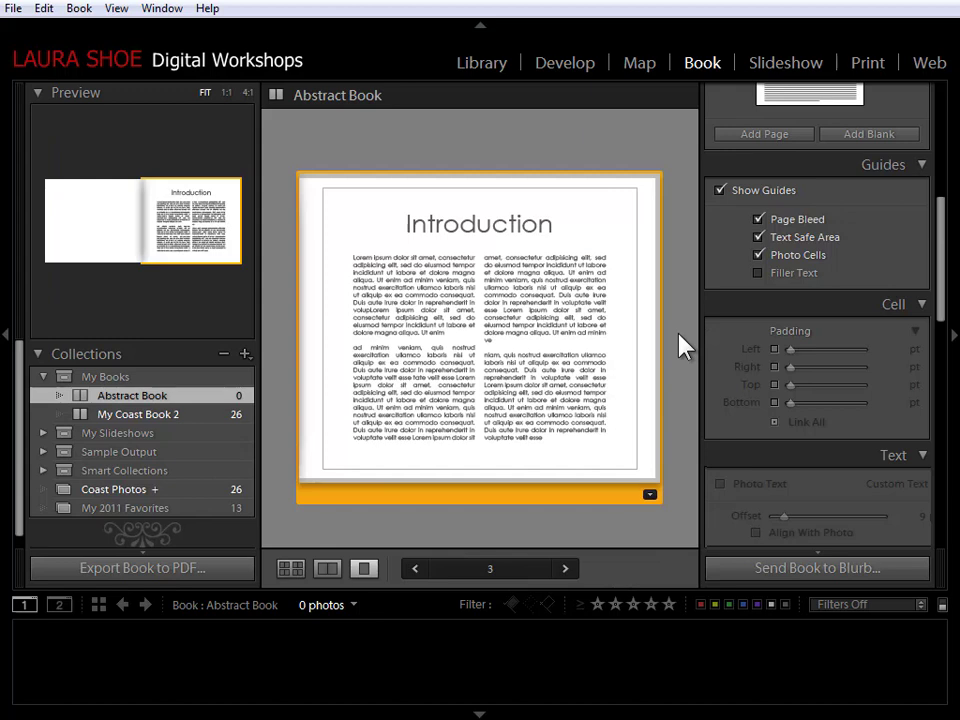
left_click(350, 222)
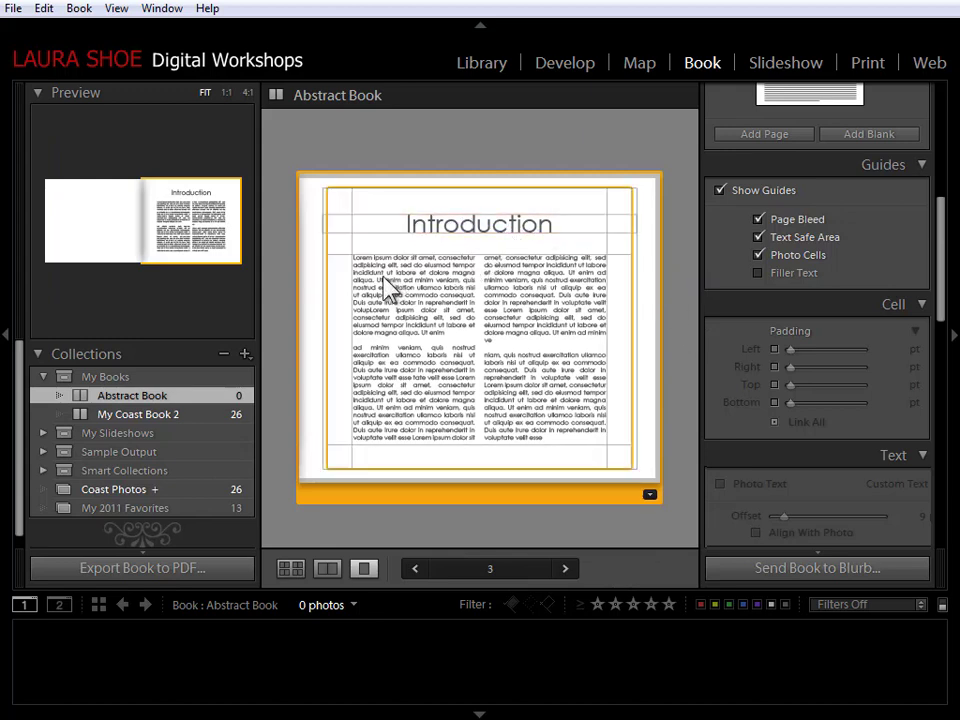
left_click(356, 262)
left_click_drag(356, 262, 586, 443)
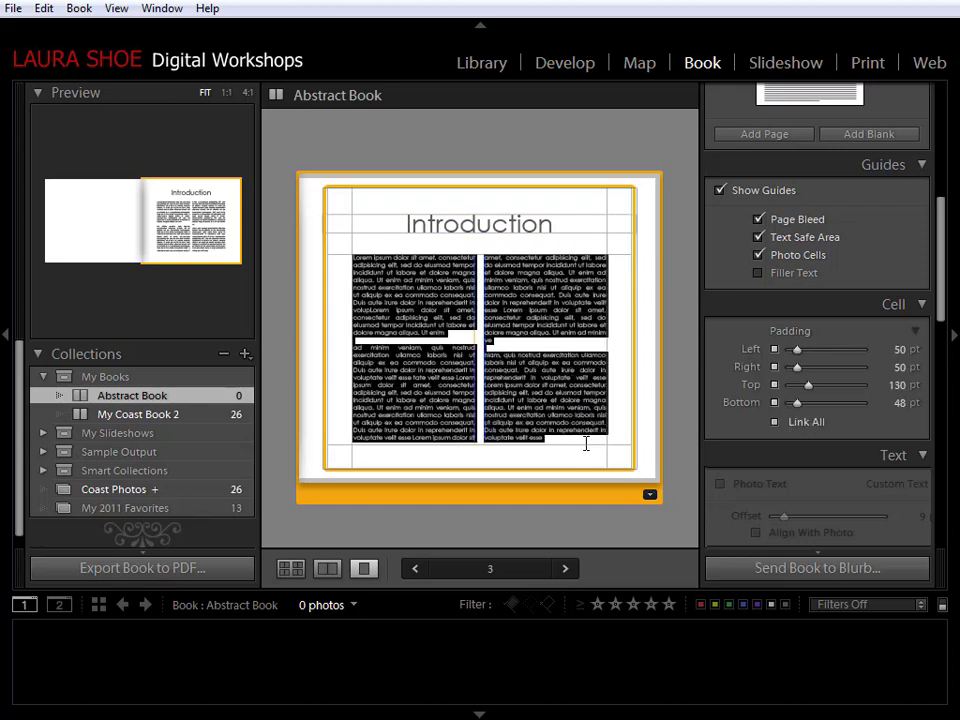
left_click(506, 142)
left_click(298, 568)
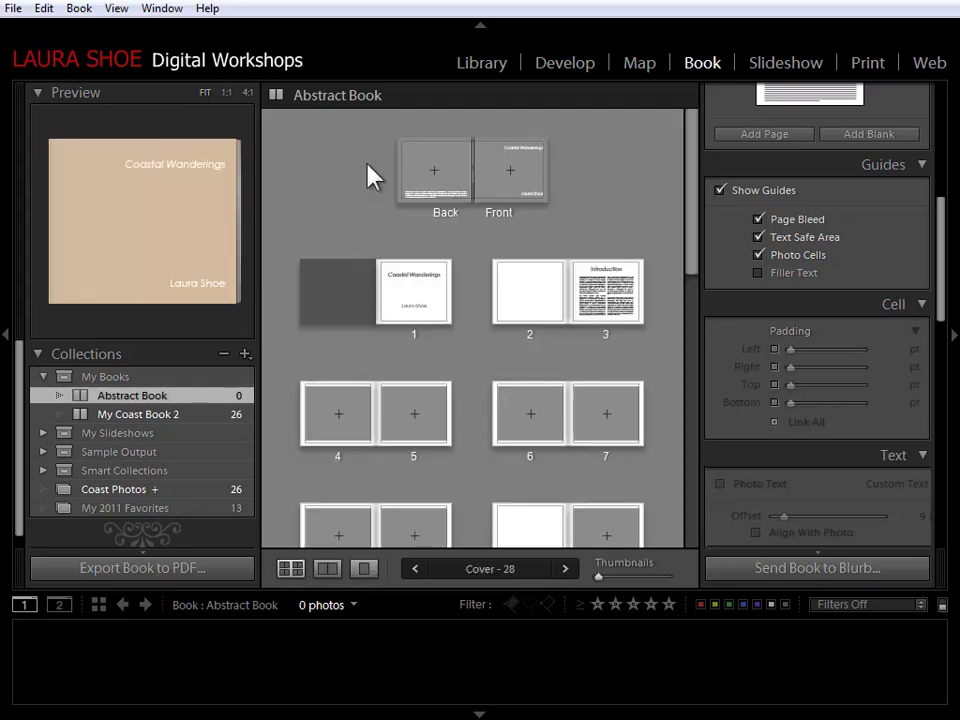
left_click(44, 8)
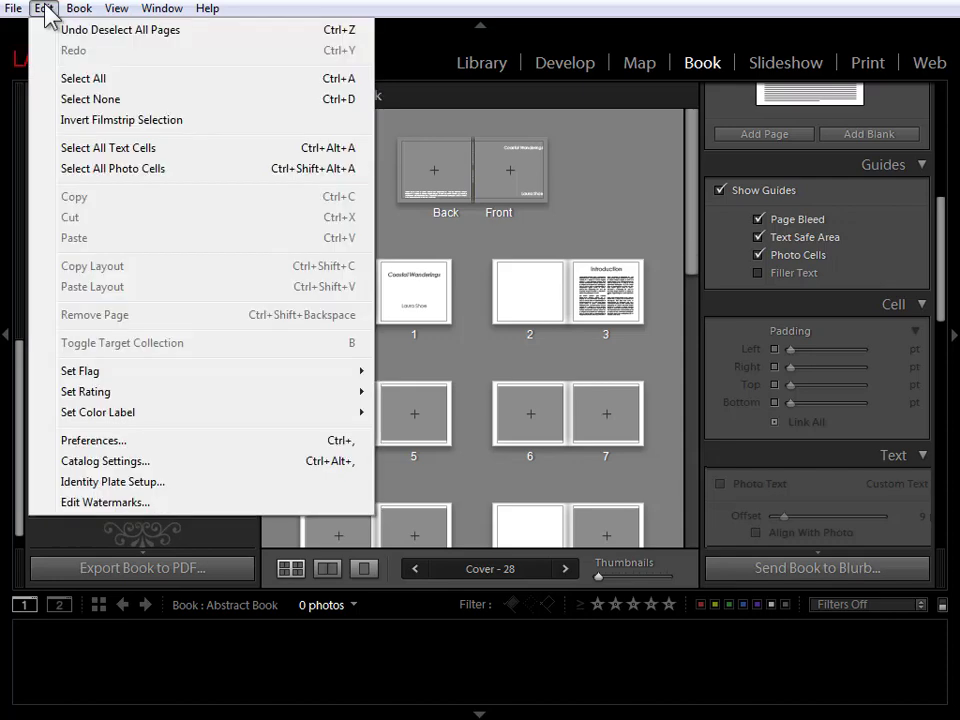
left_click(190, 150)
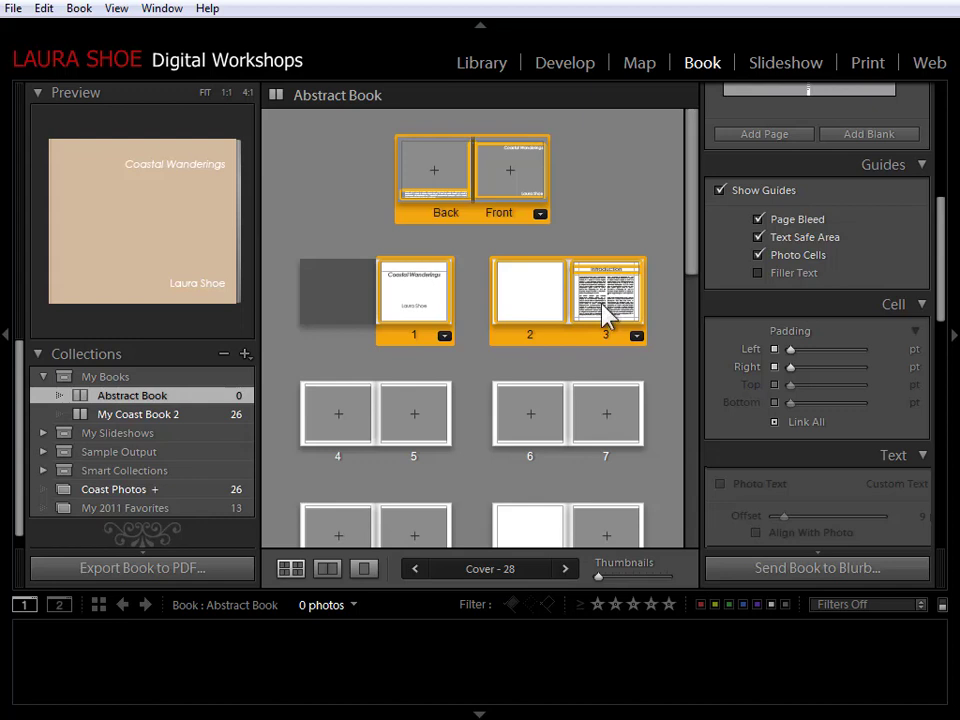
key("Delete")
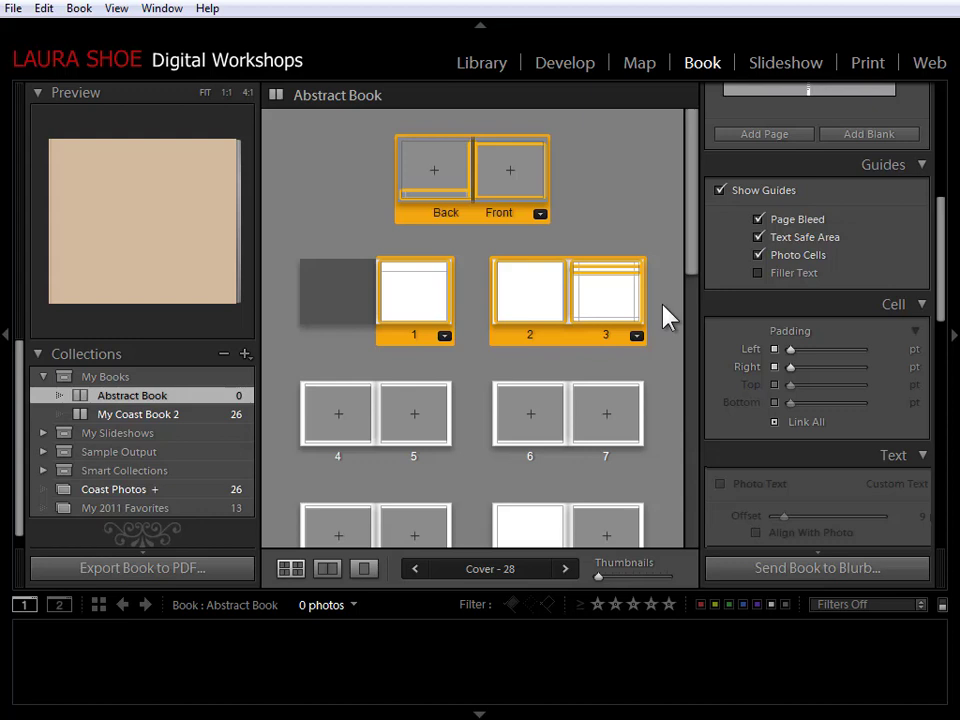
key("ctrl+z")
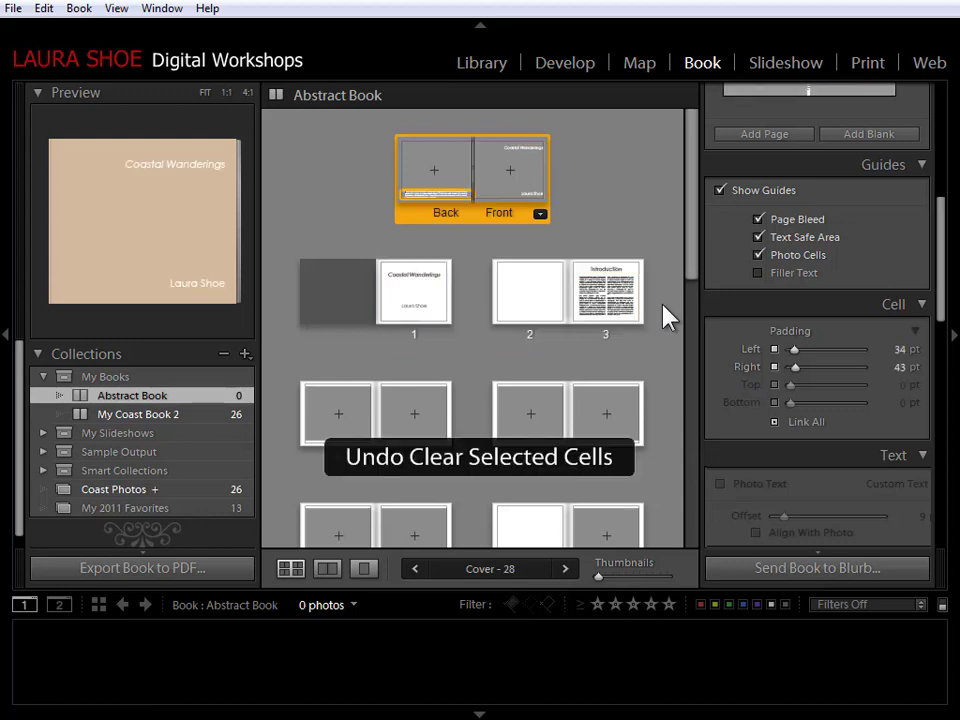
left_click_drag(691, 268, 684, 516)
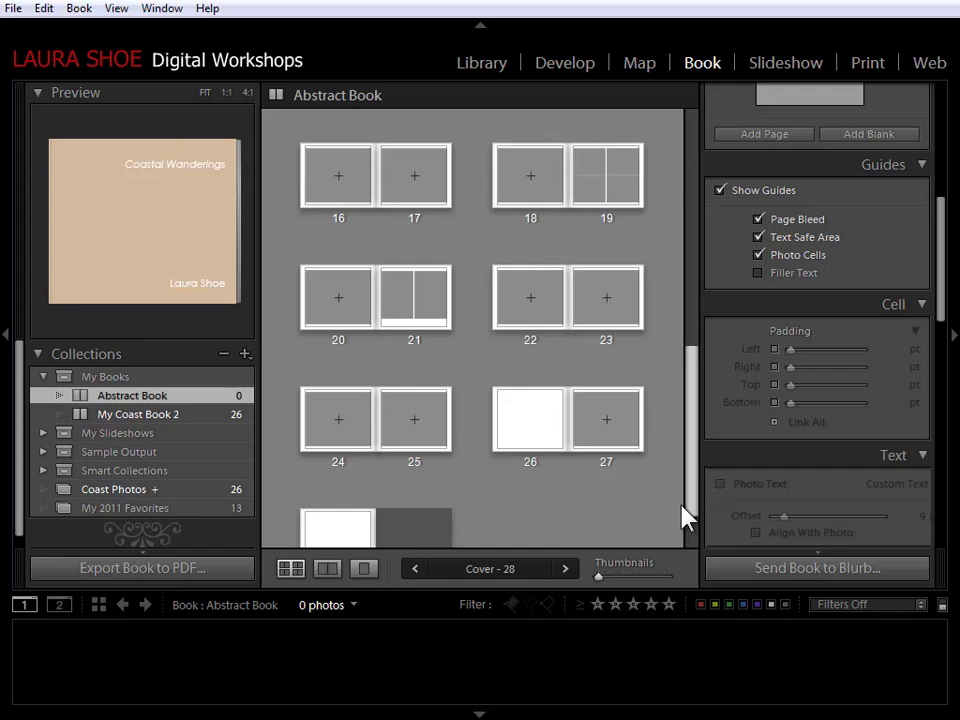
- In Library, select all 17 photos in 01-16 Abstracts and drag them onto Abstract Book
left_click(487, 63)
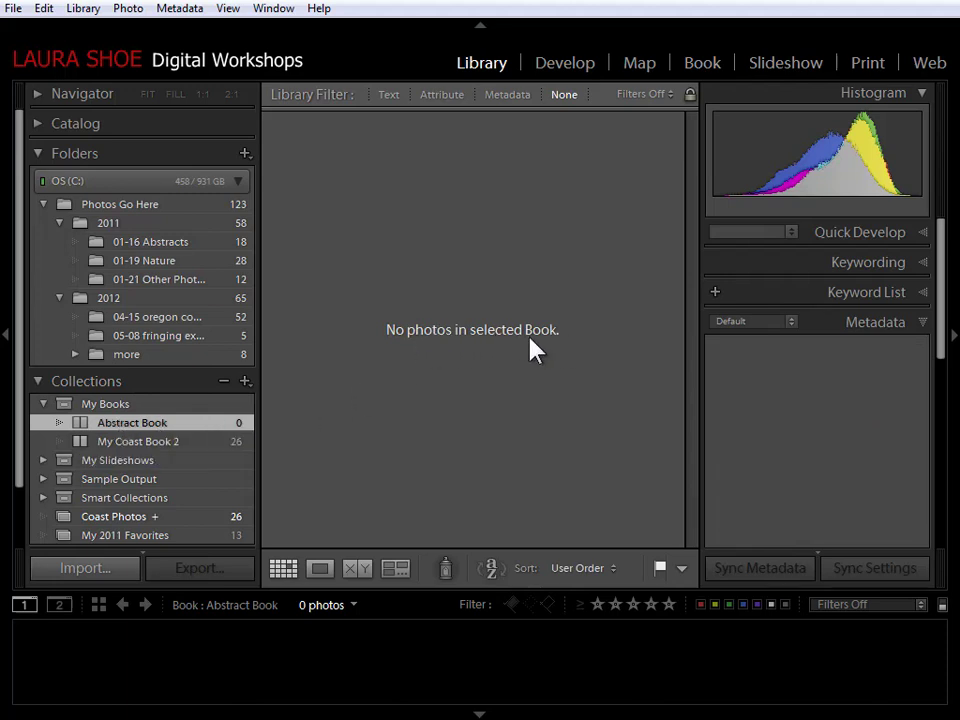
left_click(140, 250)
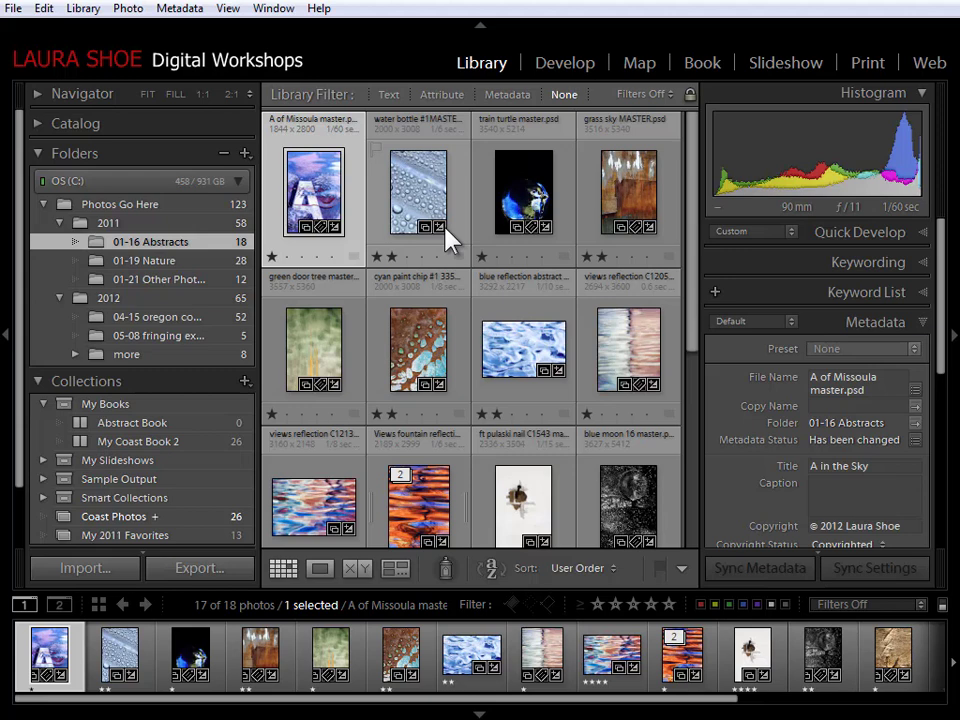
key("ctrl+a")
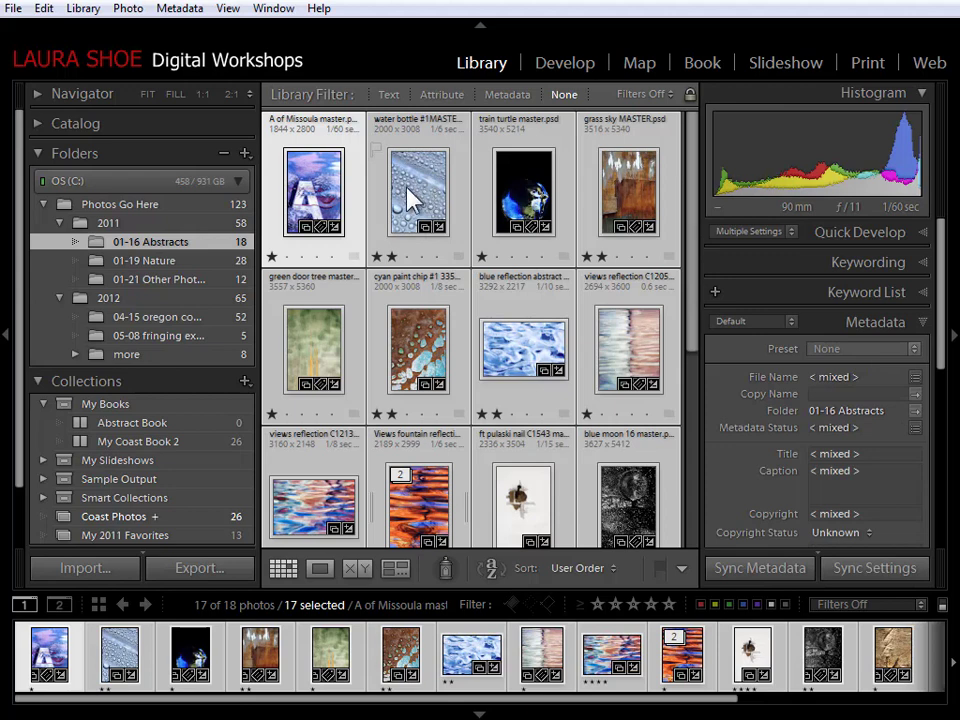
left_click_drag(422, 193, 186, 430)
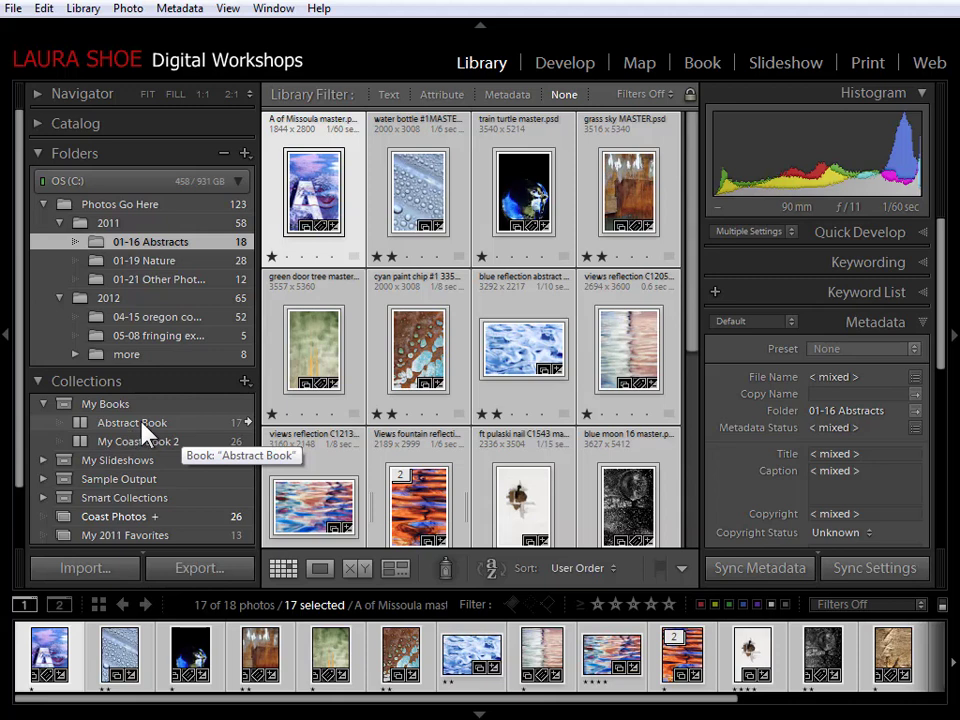
- Reopen Abstract Book and place the water bottle and orange fountain reflection photos into page 15's cells
left_click(247, 422)
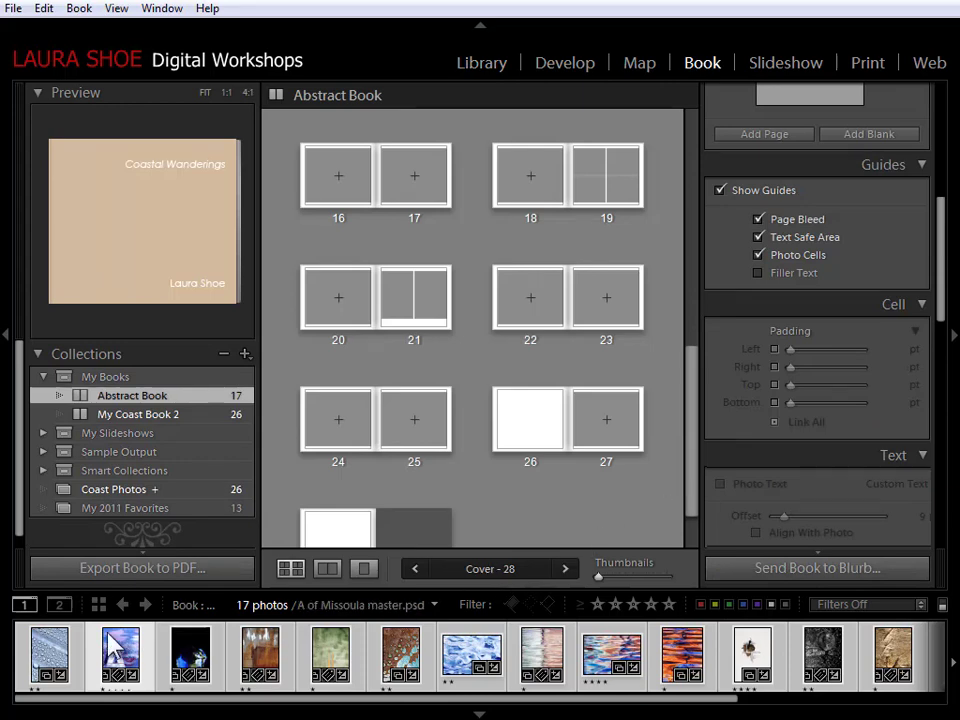
left_click(75, 645)
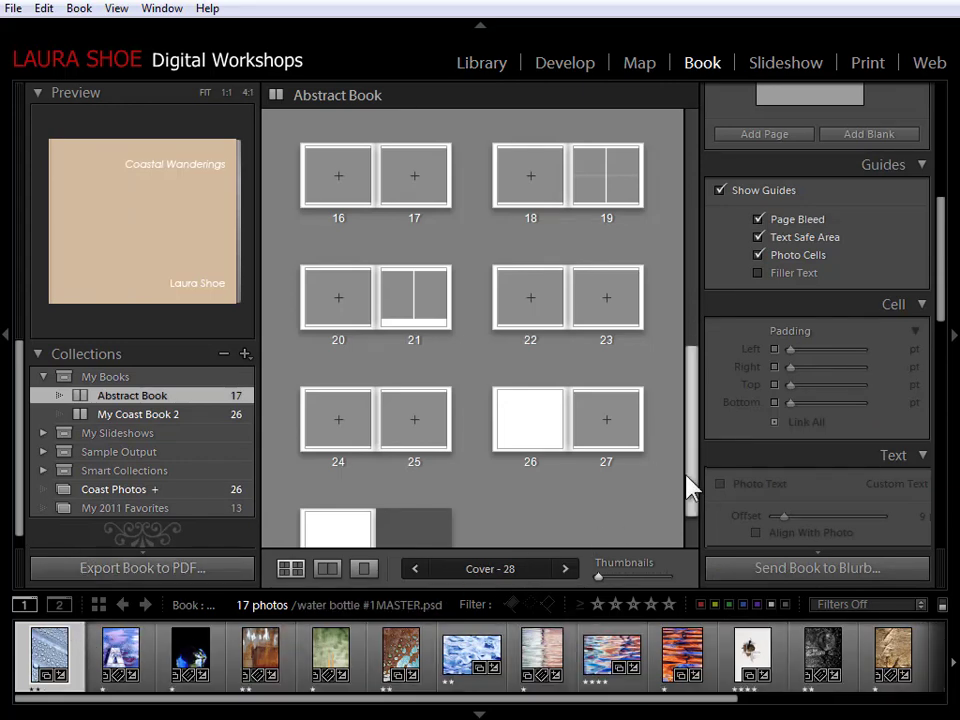
left_click_drag(690, 497, 700, 410)
left_click_drag(655, 645, 590, 188)
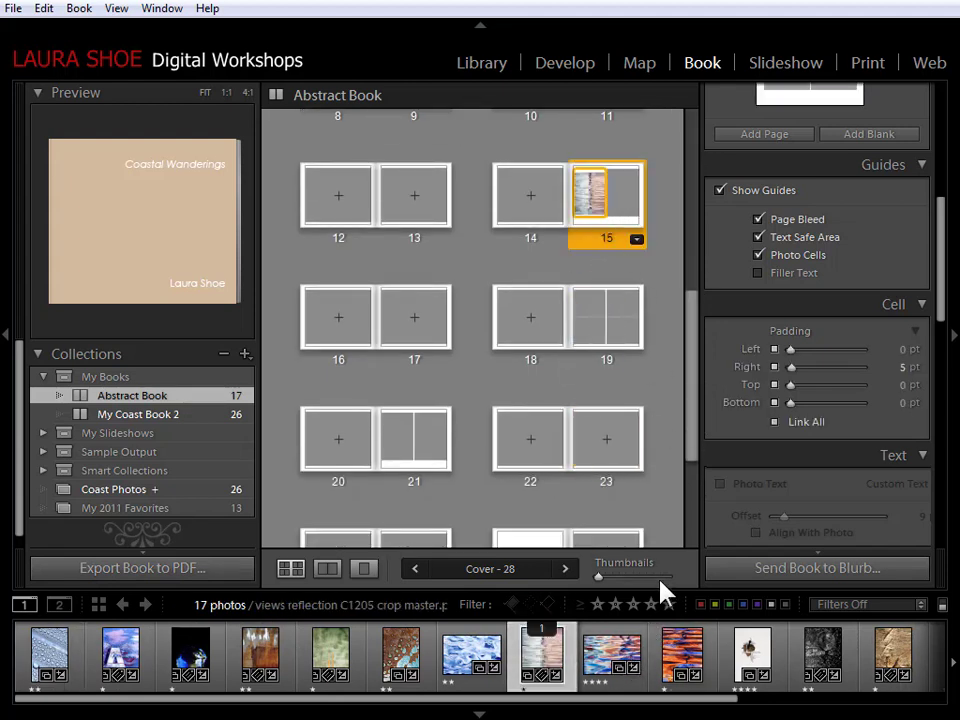
scroll(638, 316, "down", 1)
left_click_drag(638, 316, 625, 183)
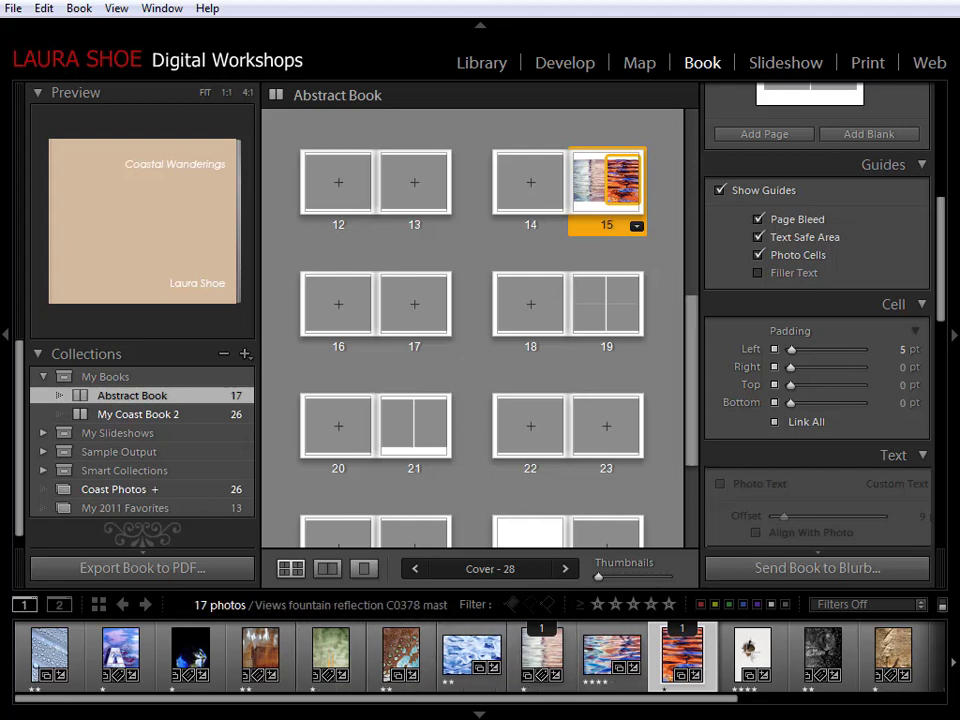
left_click_drag(692, 456, 694, 274)
left_click(445, 298)
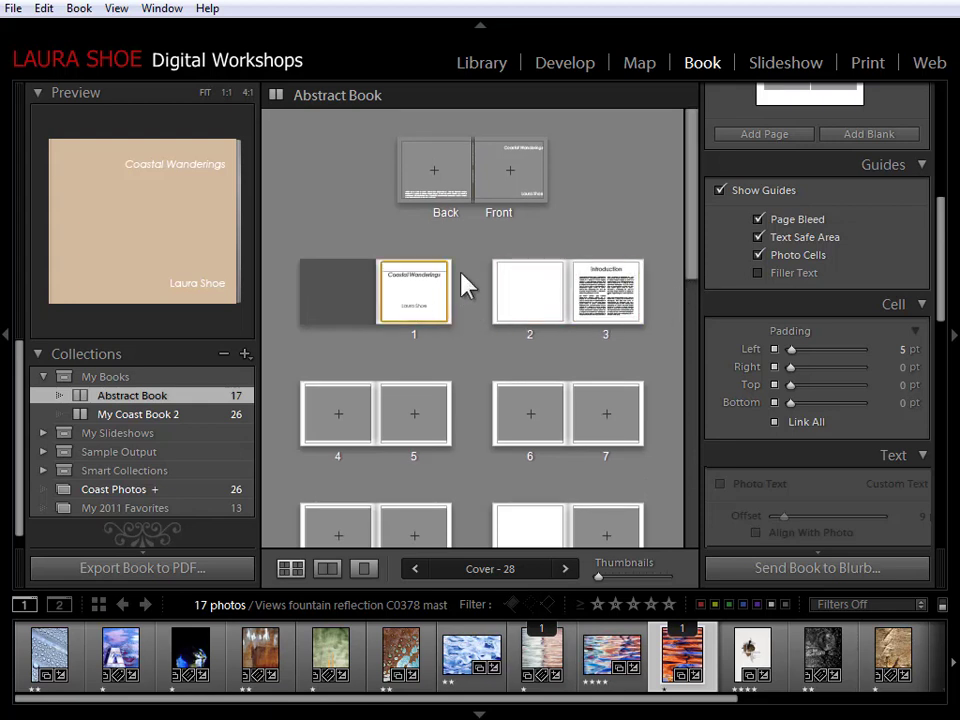
left_click(628, 215)
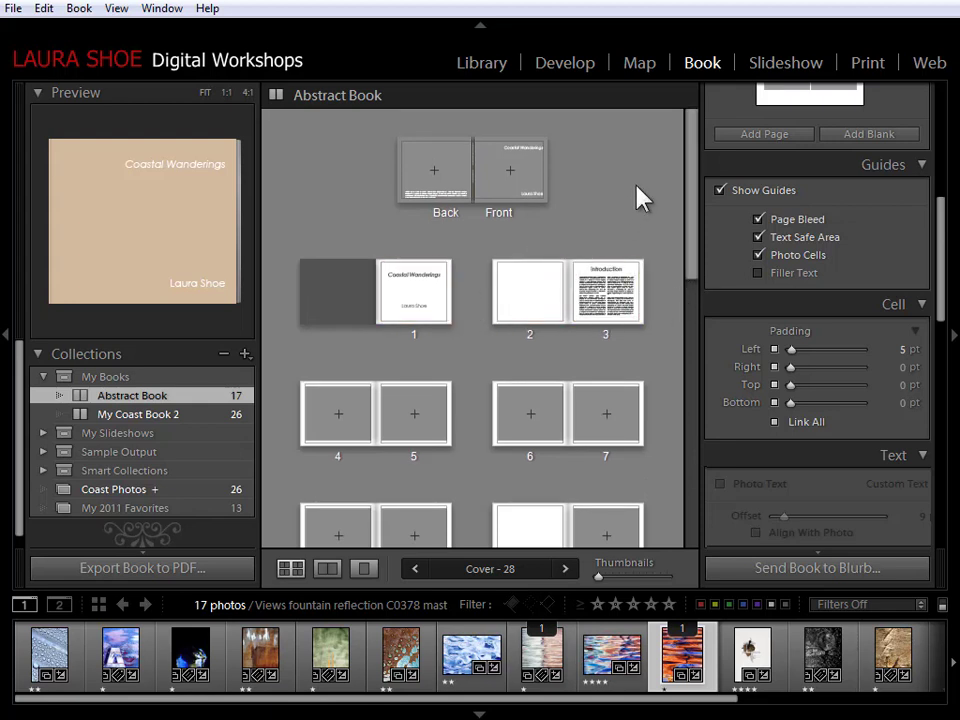